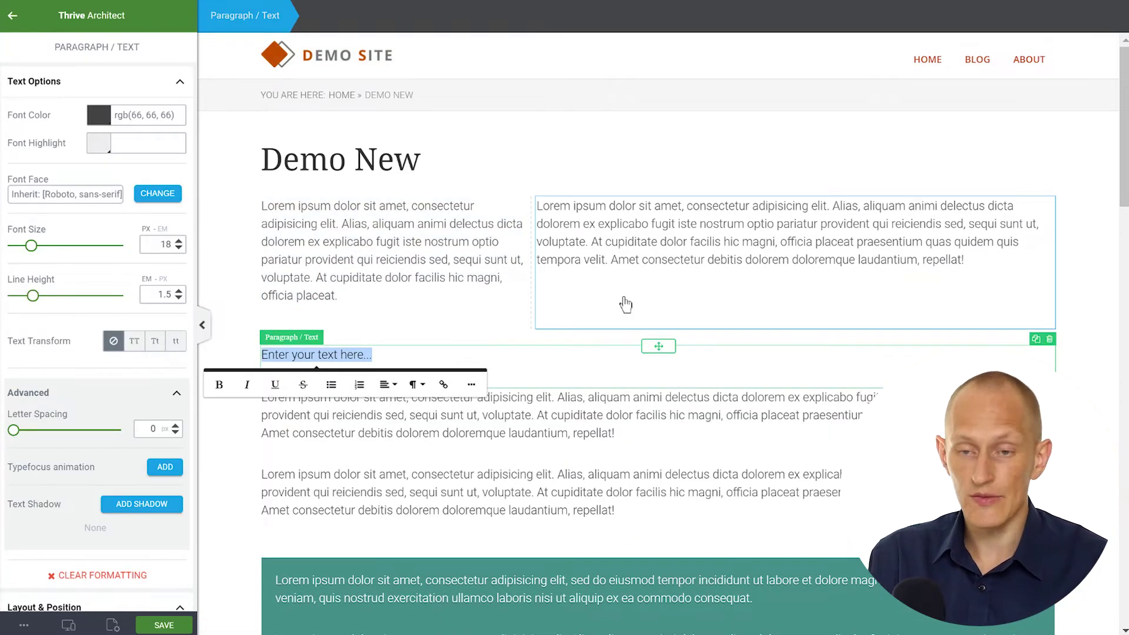
pyautogui.write('Ca')
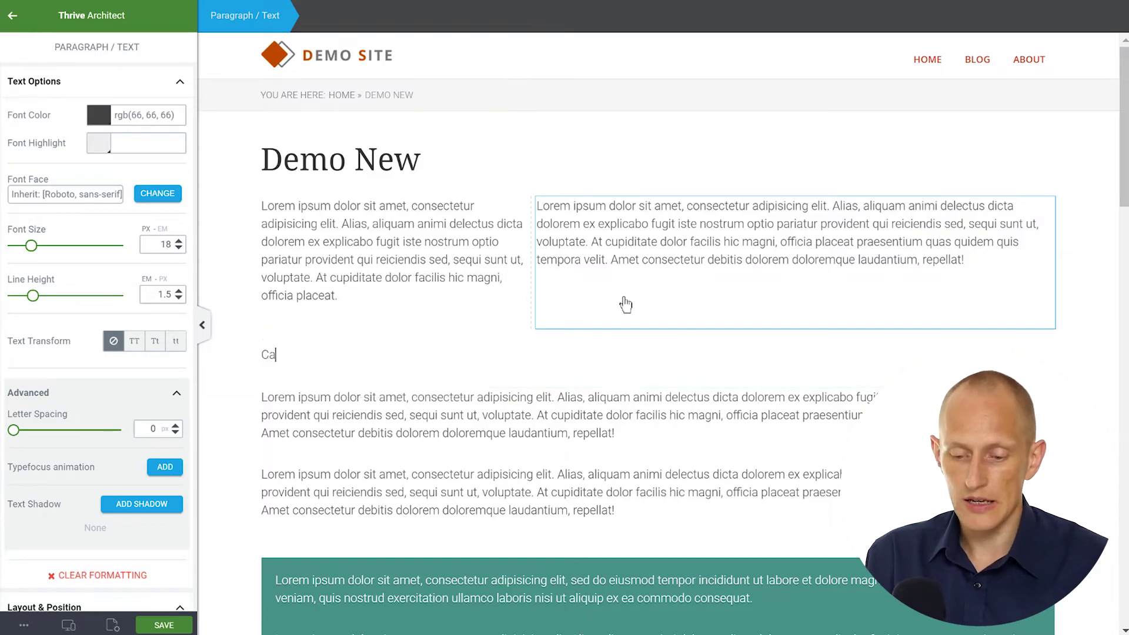
pyautogui.write('ll us now: 555 555 555')
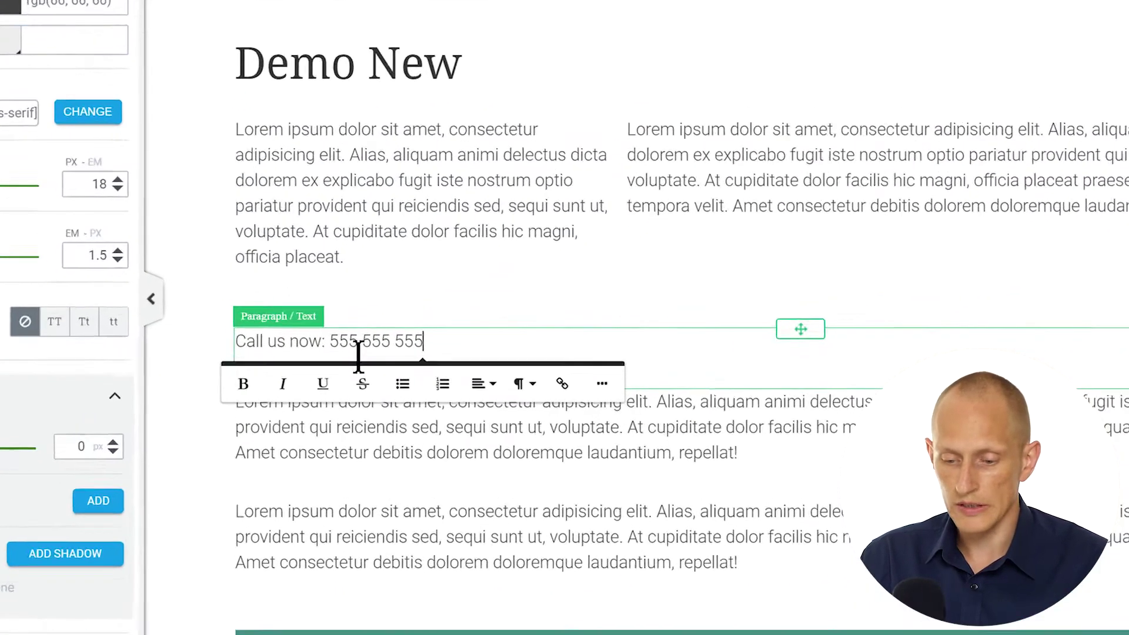
pyautogui.click(329, 356)
pyautogui.moveTo(333, 332); pyautogui.dragTo(471, 333)
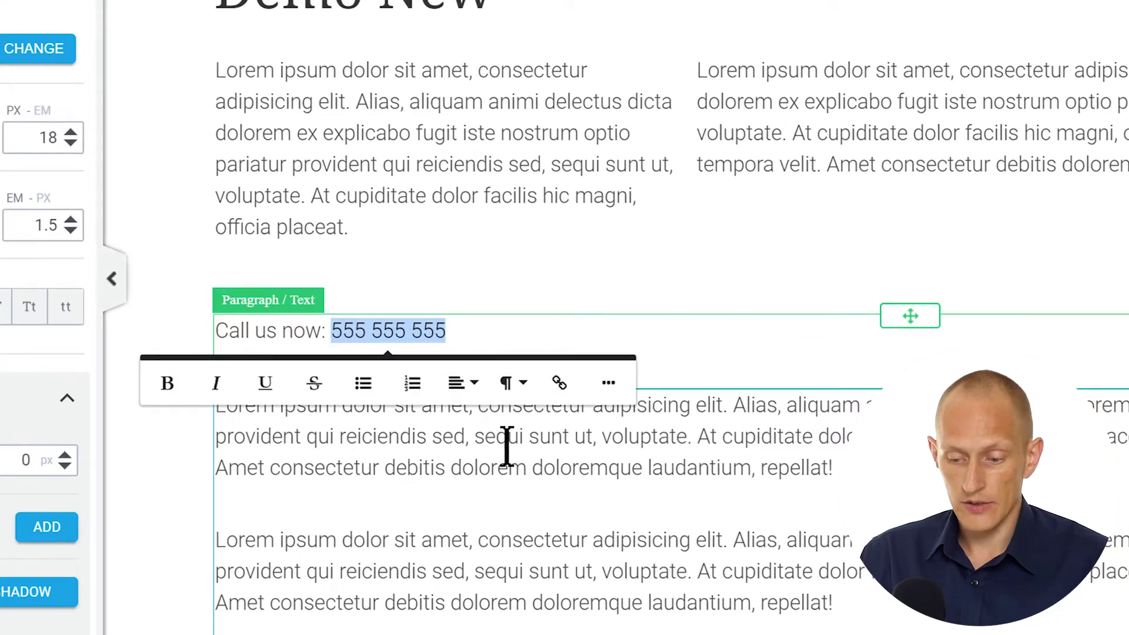
pyautogui.click(558, 384)
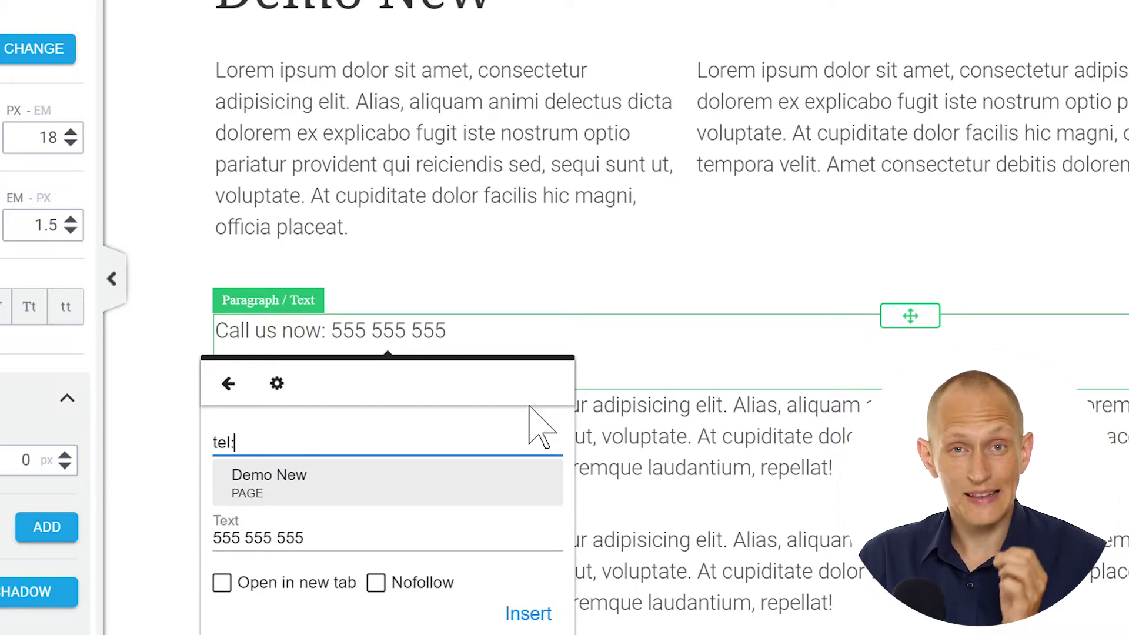
pyautogui.write('+1')
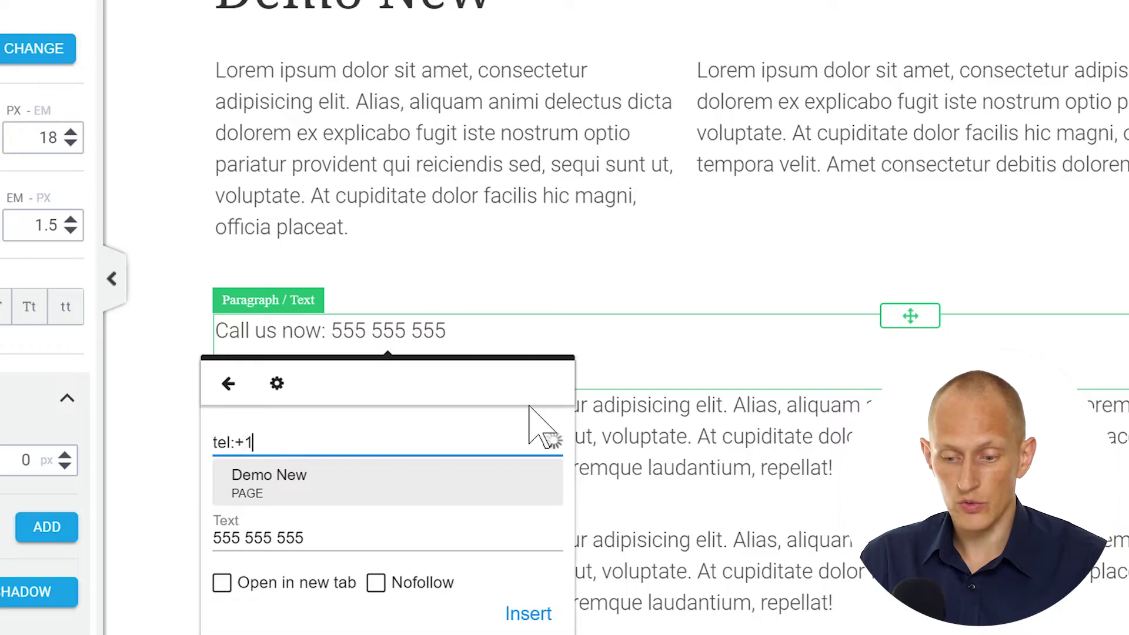
pyautogui.write('555555555')
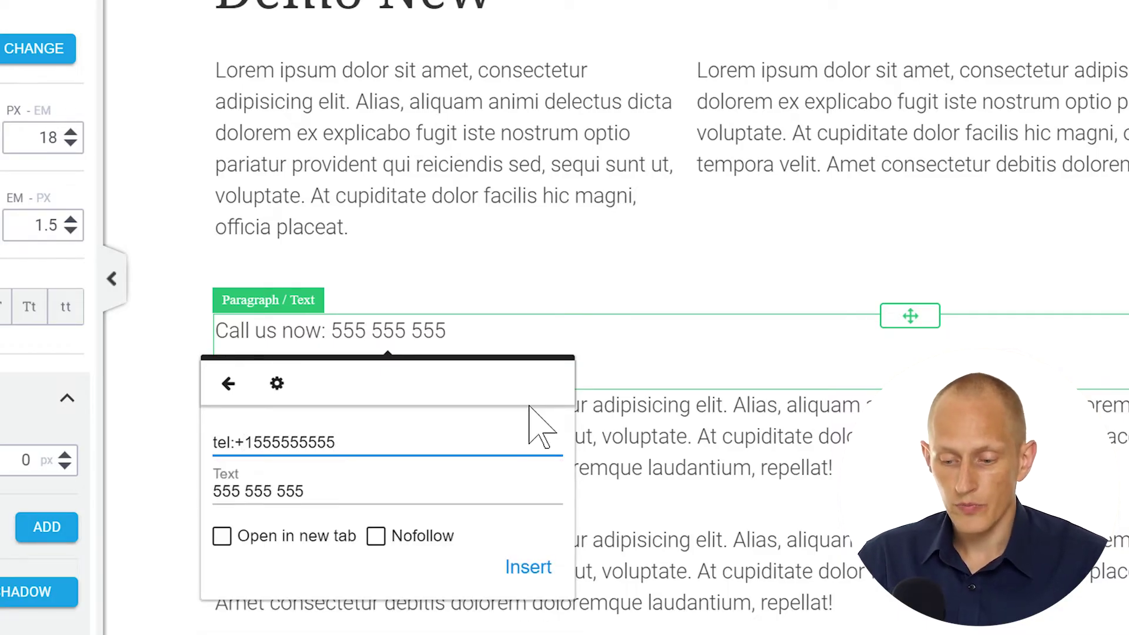
pyautogui.click(519, 568)
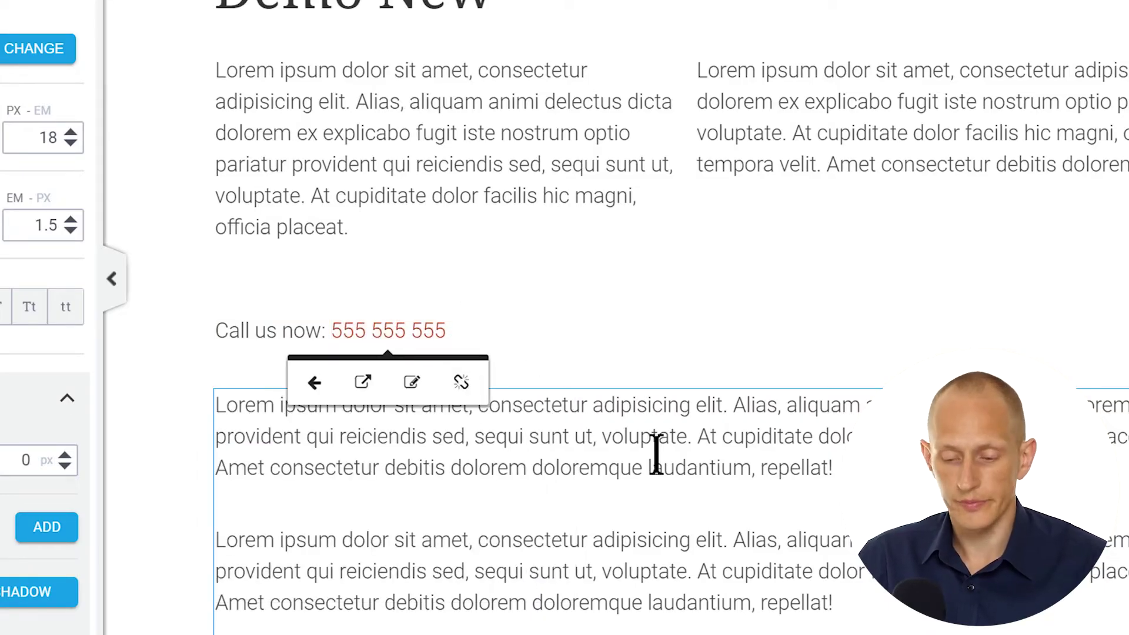
pyautogui.press('Return')
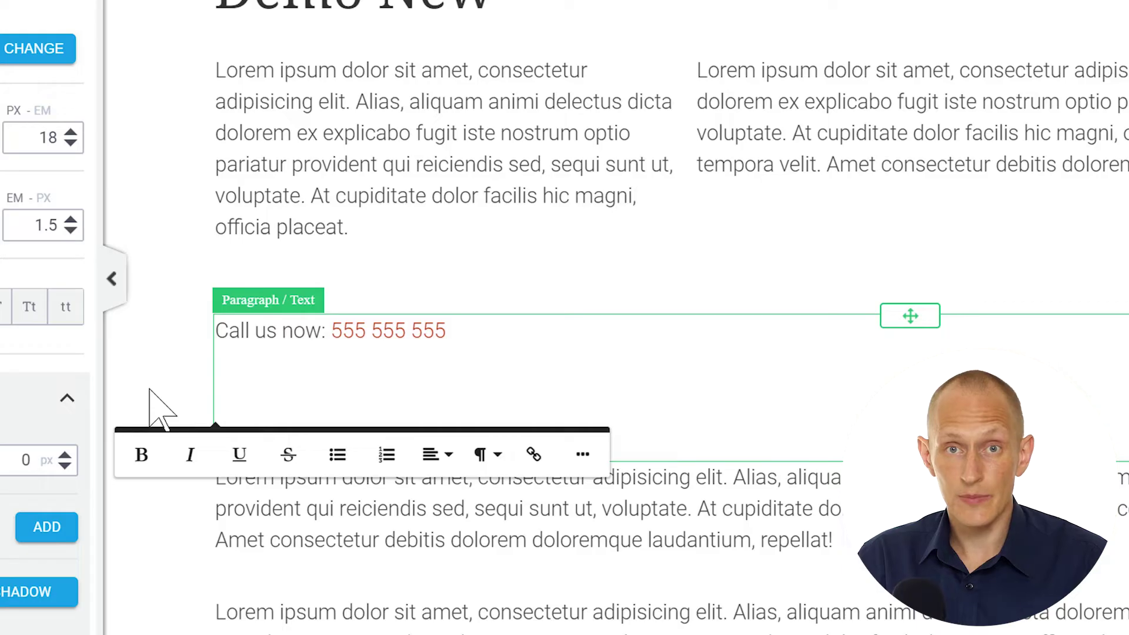
# Step: Add a 'Call Us' line linked to tel:+1-55-555-555
pyautogui.write('Call Us')
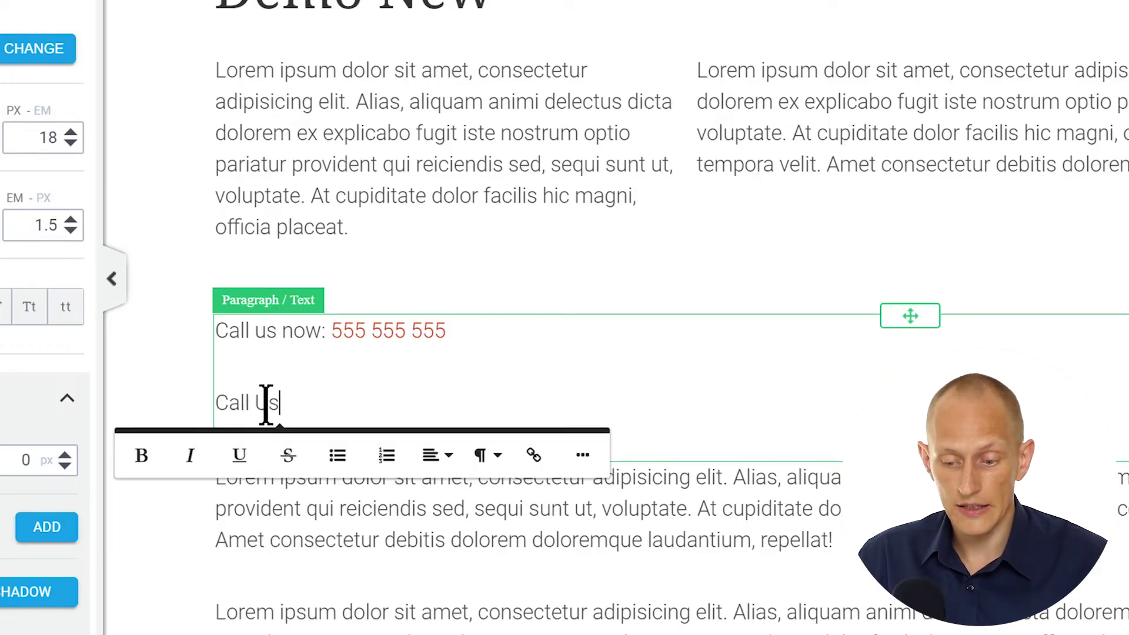
pyautogui.moveTo(278, 403); pyautogui.dragTo(205, 404)
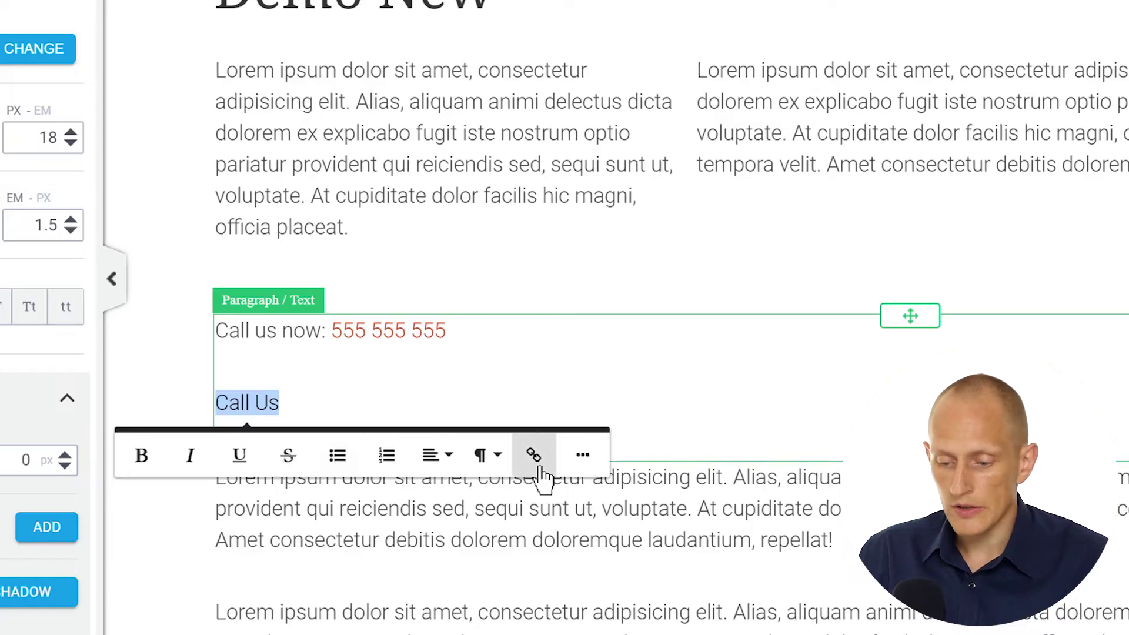
pyautogui.click(536, 459)
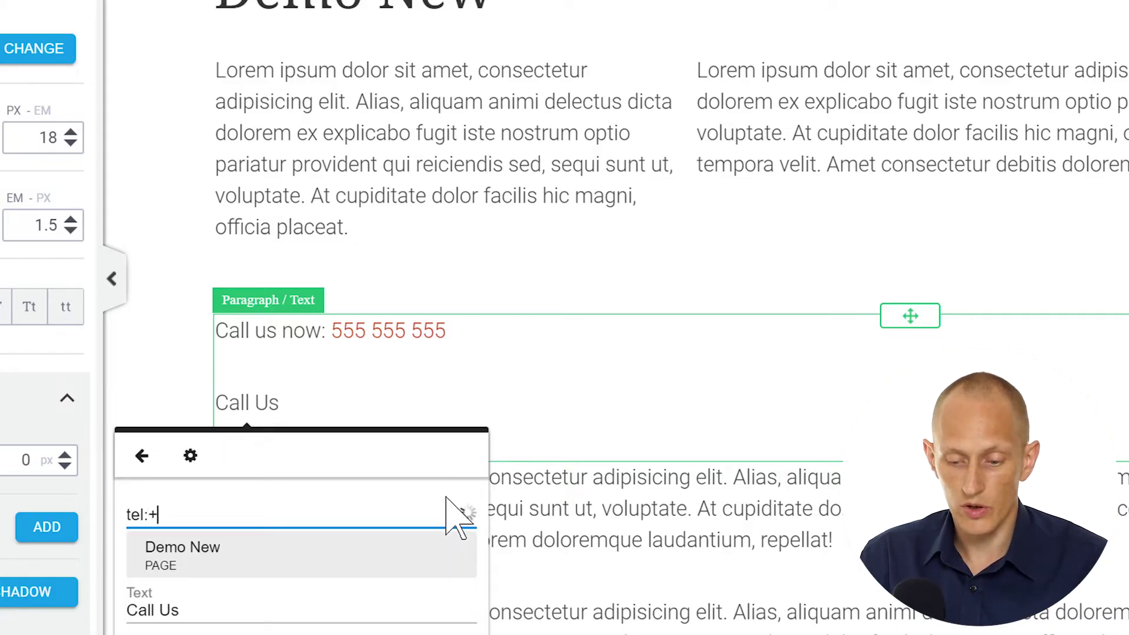
pyautogui.write('tel:+1-55')
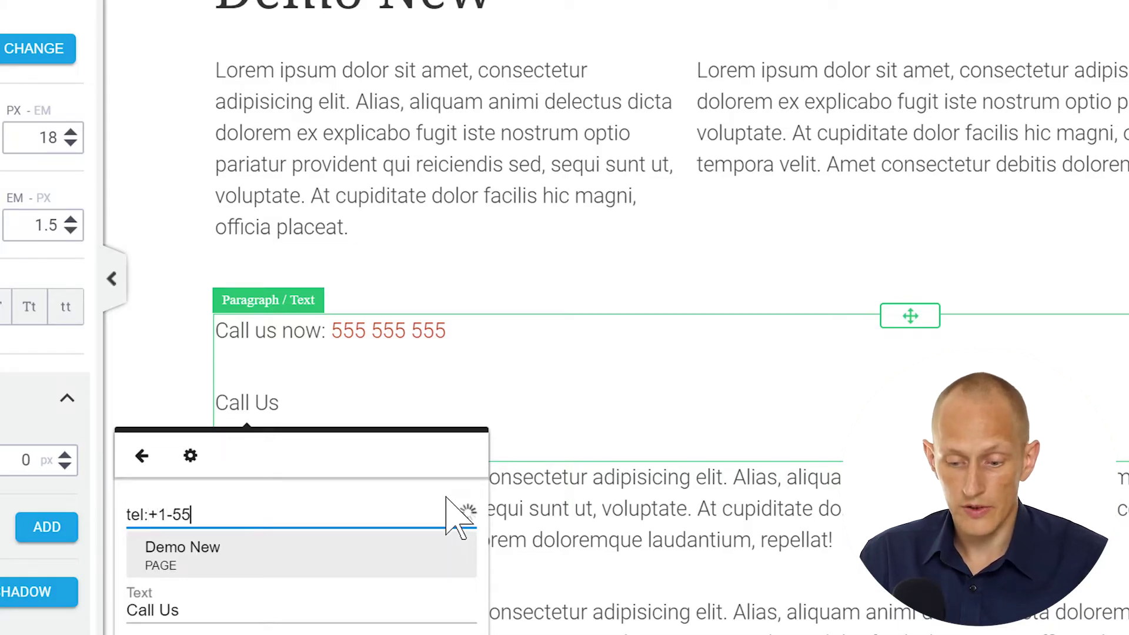
pyautogui.write('-555-555')
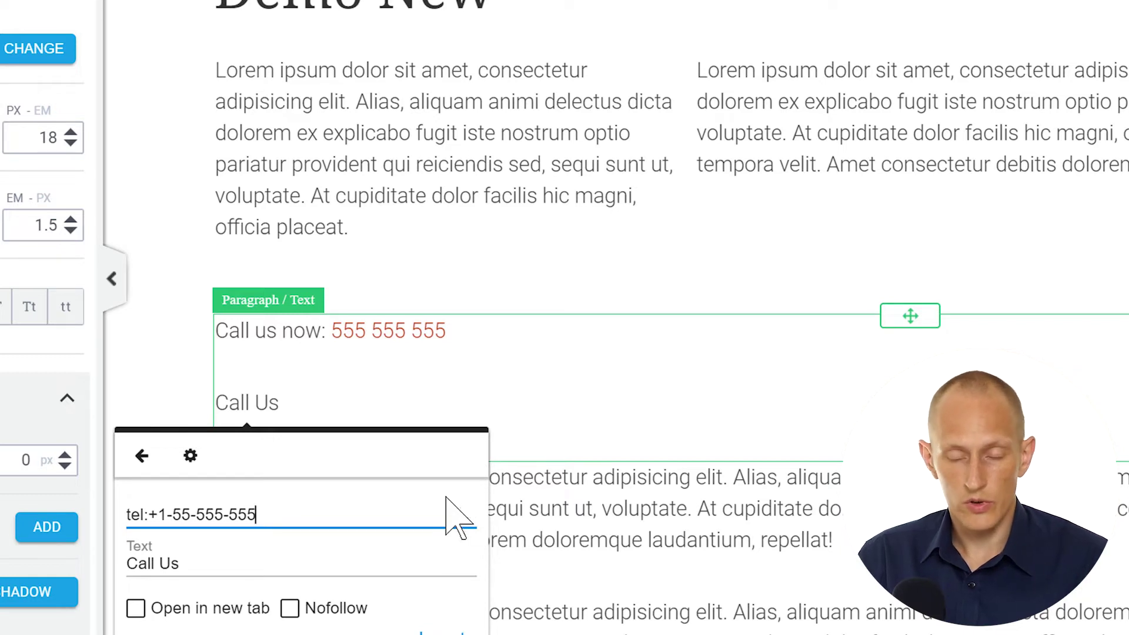
pyautogui.click(447, 633)
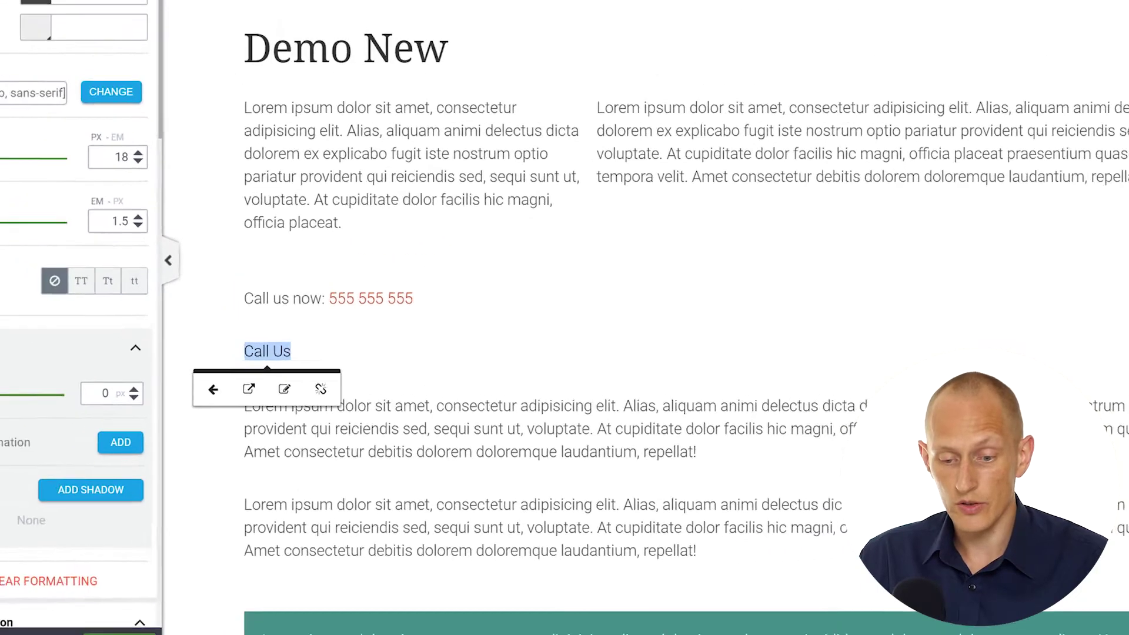
# Step: Make the Call Us link 39 px, red rgb(183, 58, 36), and bold
pyautogui.moveTo(30, 245); pyautogui.dragTo(53, 245)
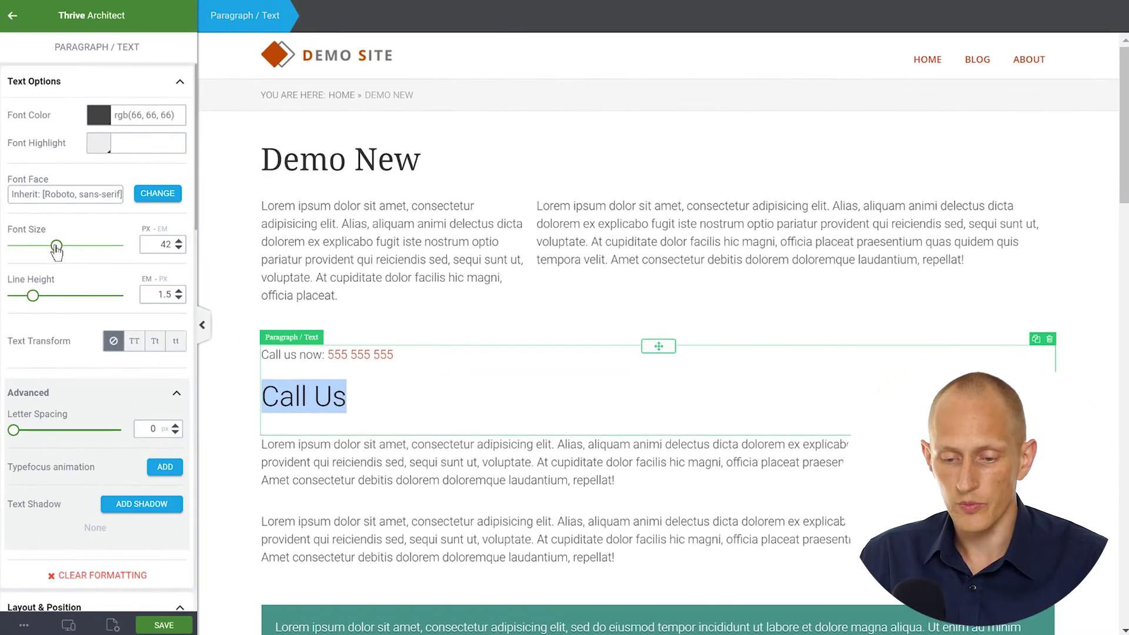
pyautogui.click(321, 406)
pyautogui.hotkey('ctrl', 'a')
pyautogui.click(325, 404)
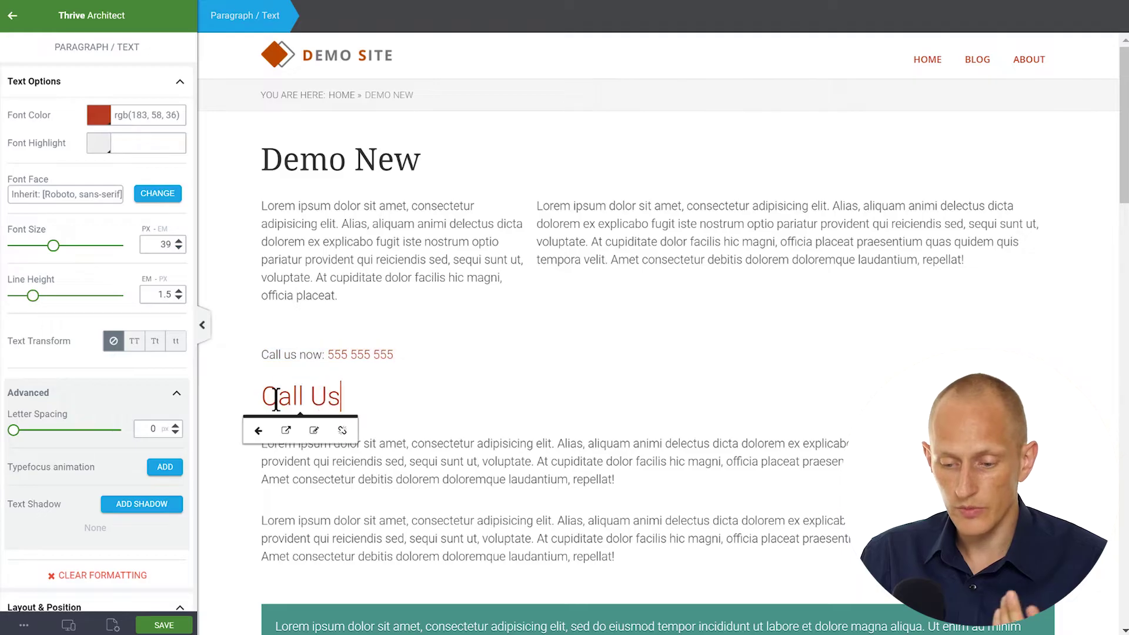
pyautogui.click(260, 434)
pyautogui.click(320, 406)
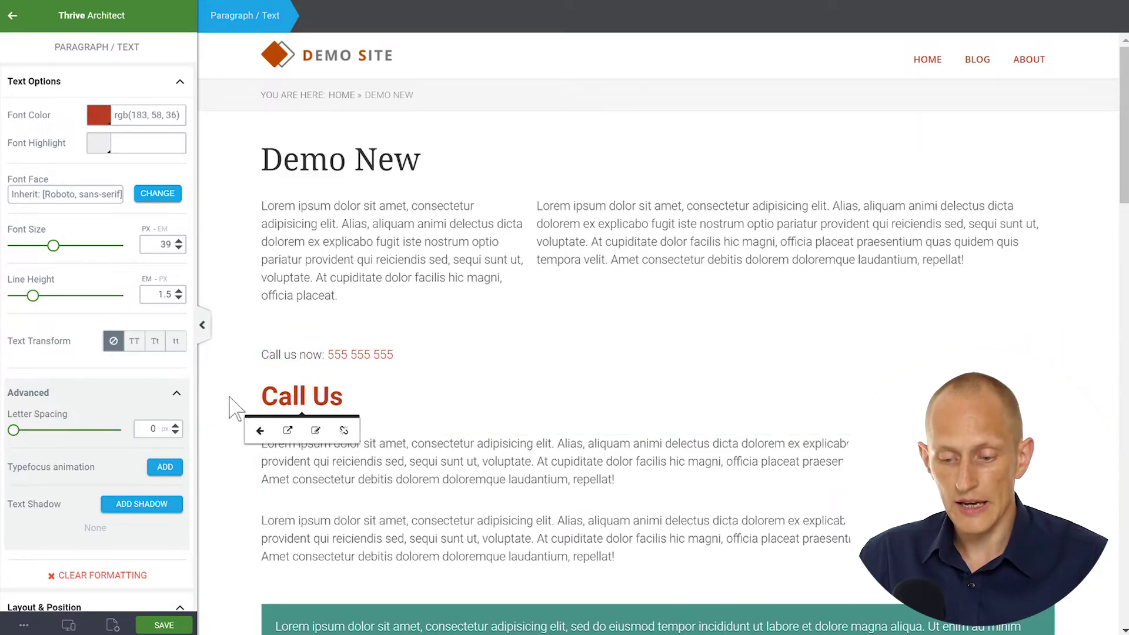
pyautogui.click(232, 406)
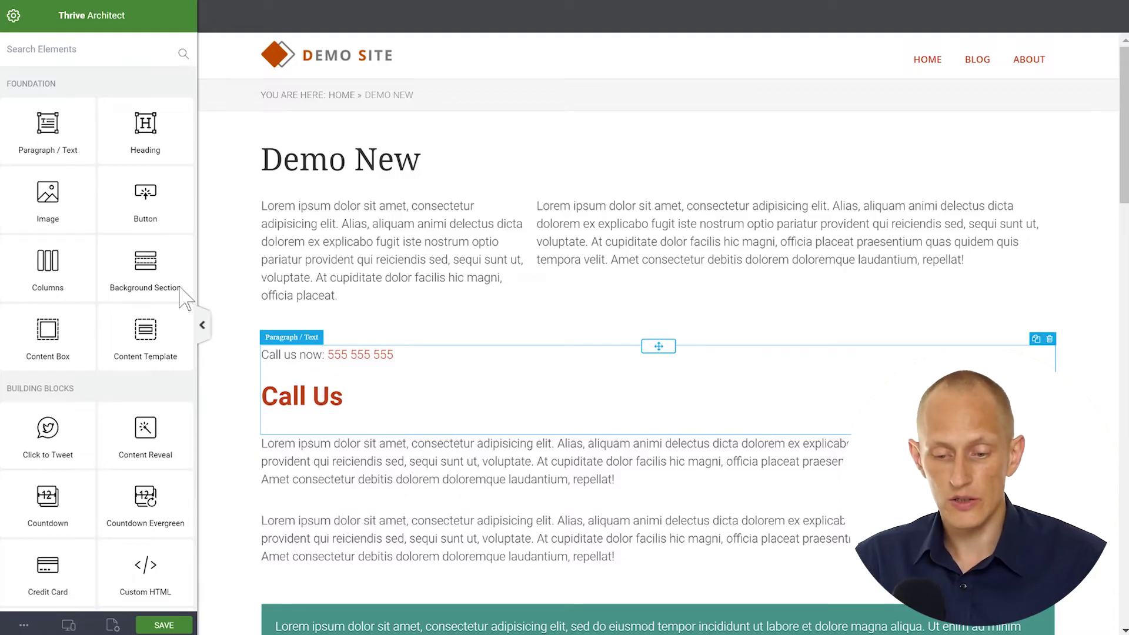
# Step: Add a button below Call Us labelled 'Call Us Now!' and bring up its style choices
pyautogui.moveTo(144, 196); pyautogui.dragTo(367, 422)
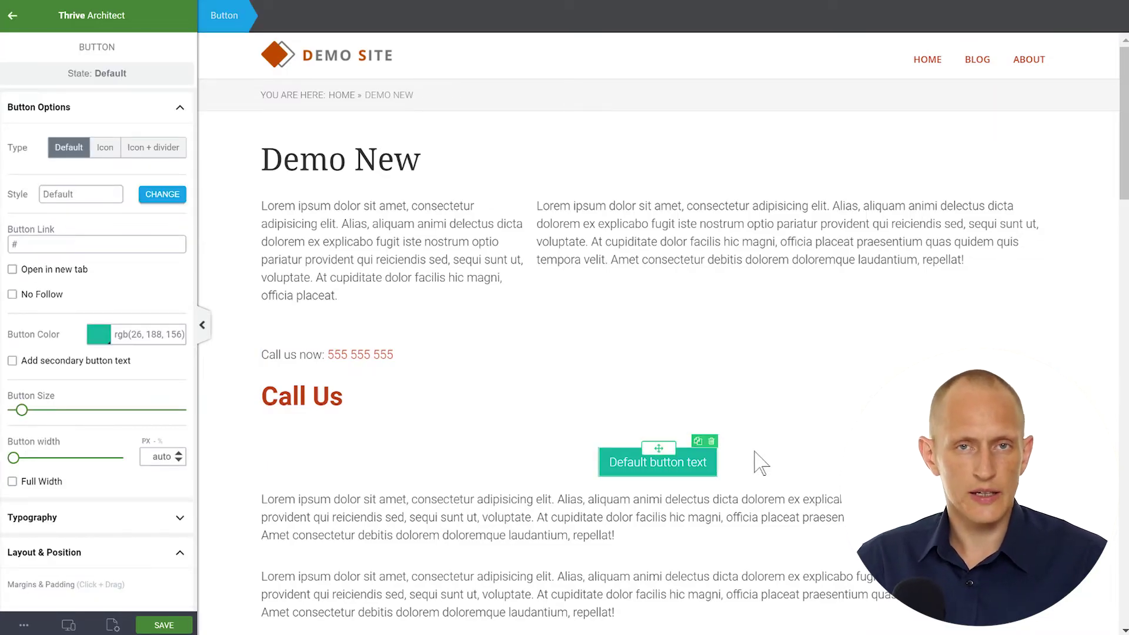
pyautogui.click(651, 463)
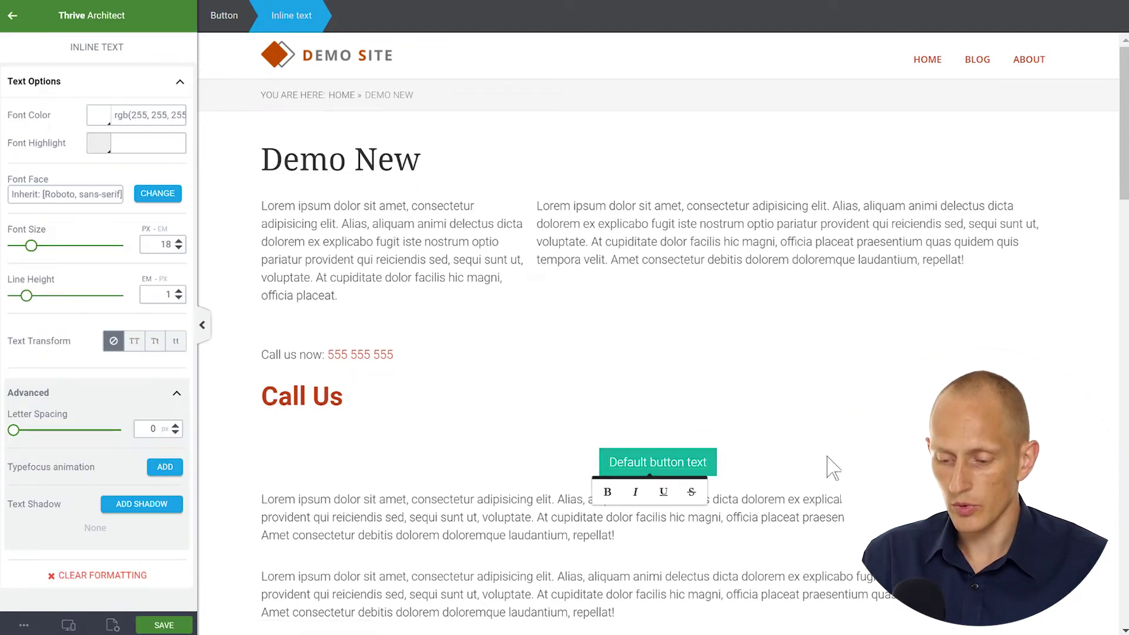
pyautogui.hotkey('ctrl', 'a')
pyautogui.write('call ')
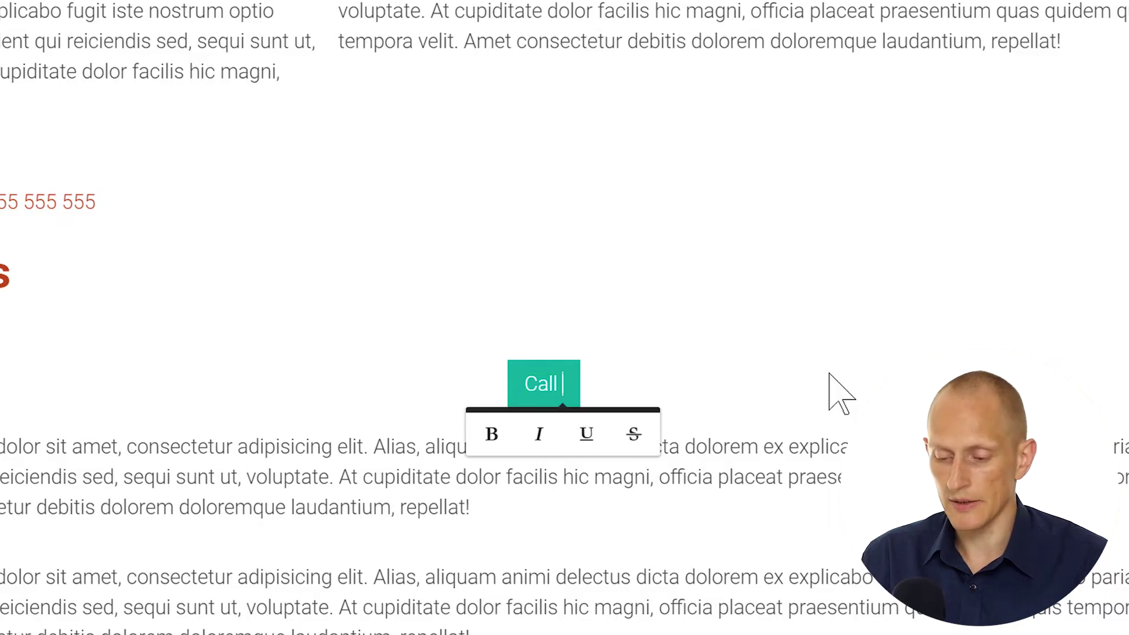
pyautogui.write('Us Now!')
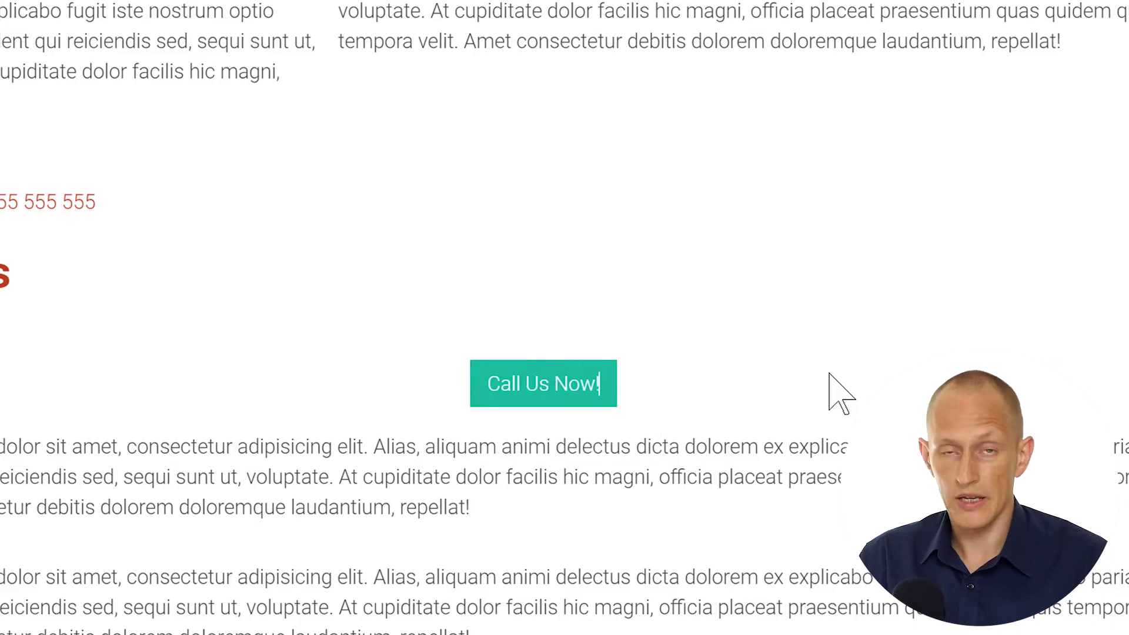
pyautogui.click(533, 383)
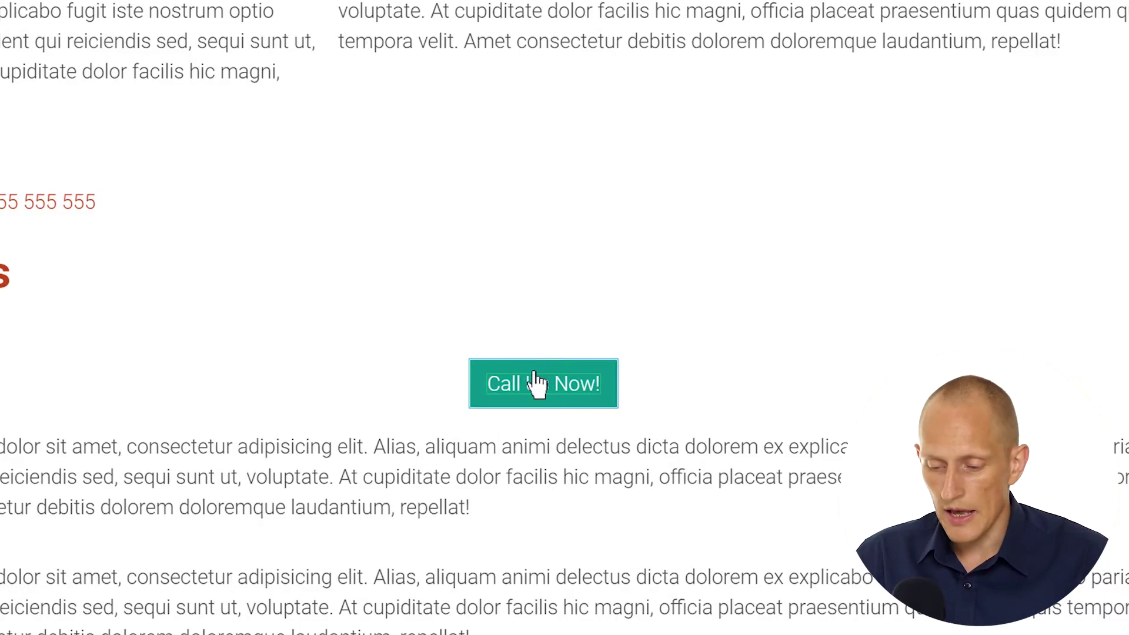
pyautogui.click(162, 204)
# Step: Apply the Border 1 style to the button, enlarge it, and give it a fixed width
pyautogui.scroll(-3, 111, 306)
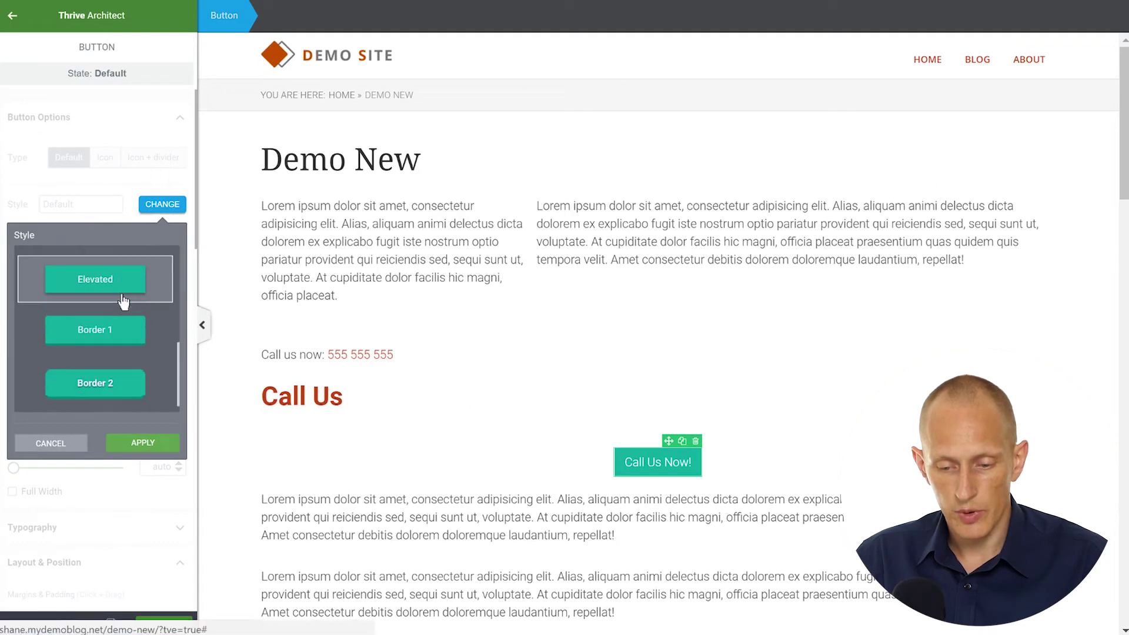
pyautogui.click(71, 332)
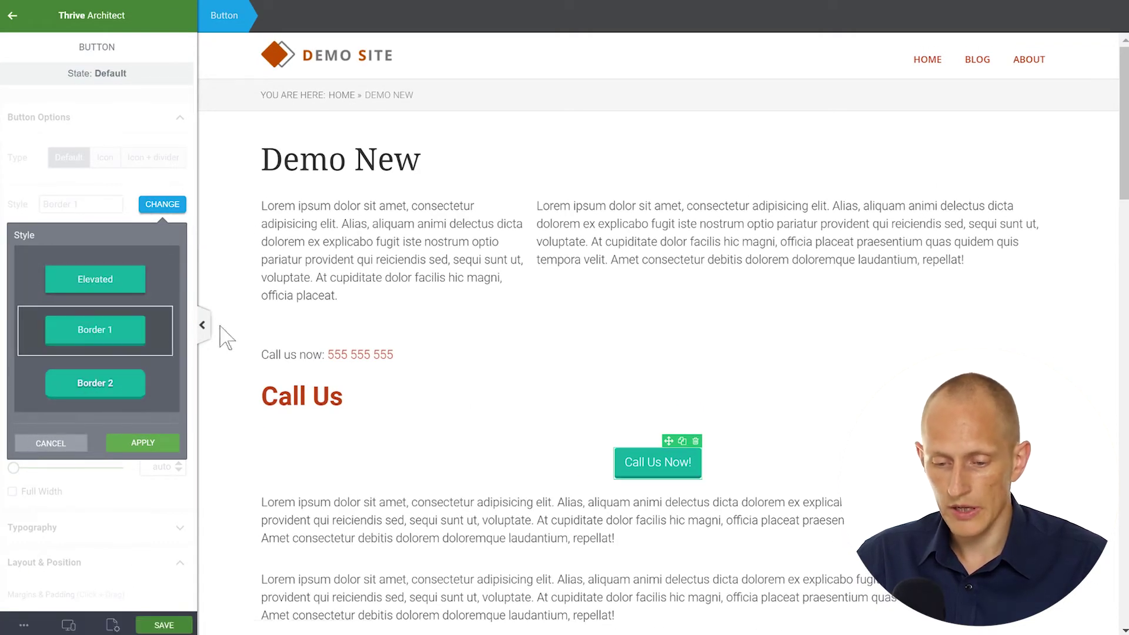
pyautogui.click(154, 448)
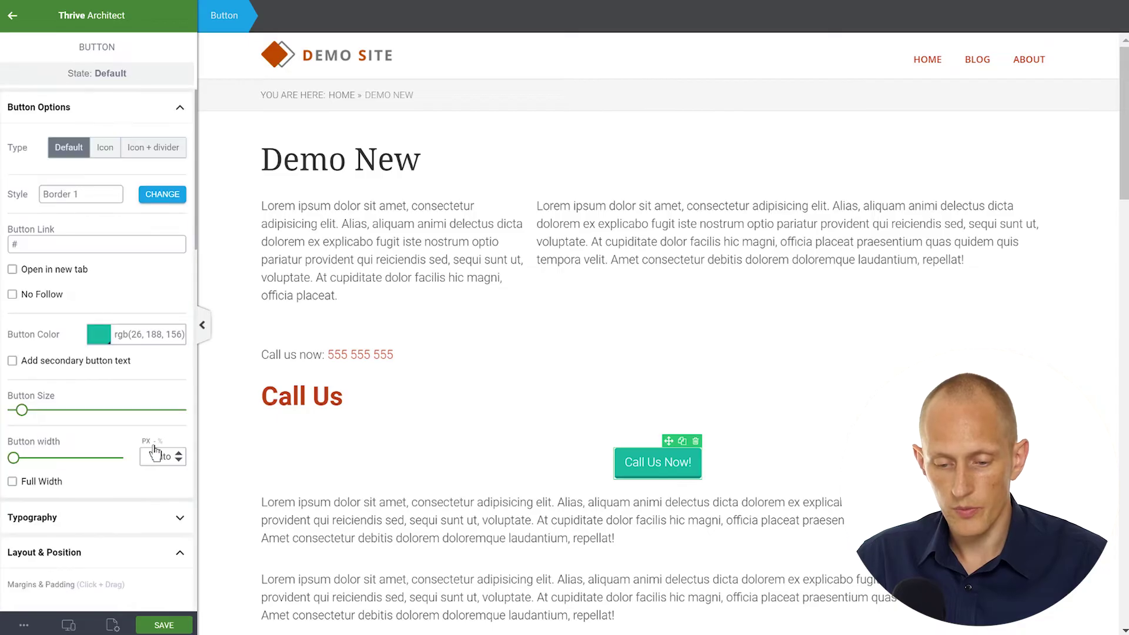
pyautogui.moveTo(22, 411); pyautogui.dragTo(54, 415)
pyautogui.click(12, 456)
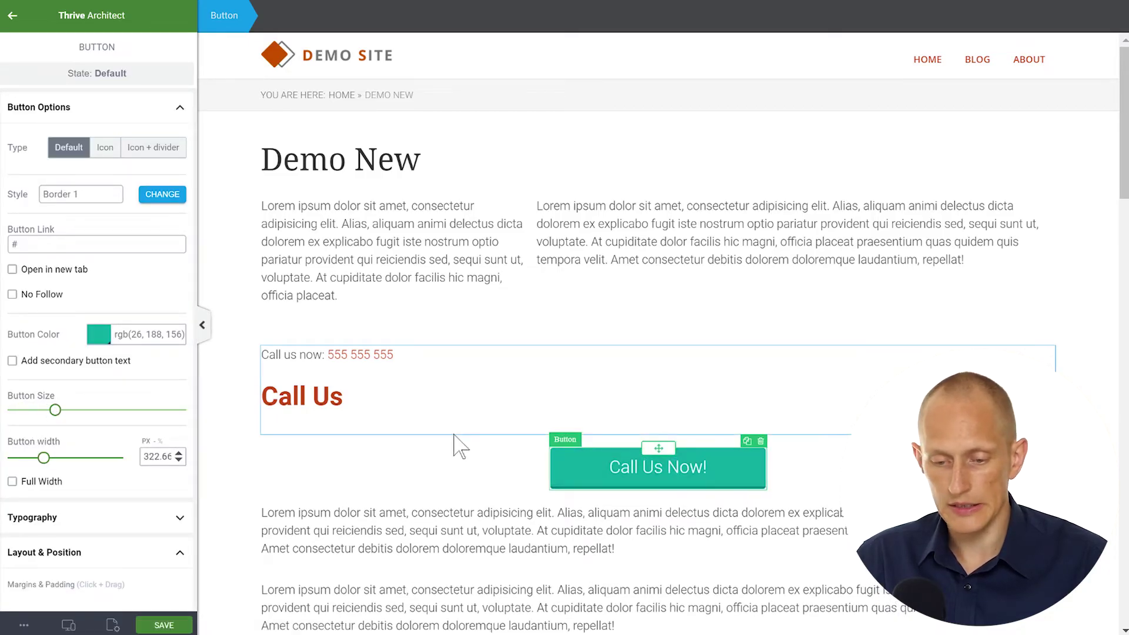
# Step: Add a phone-square icon on the button's left and narrow it to 251 px
pyautogui.click(109, 149)
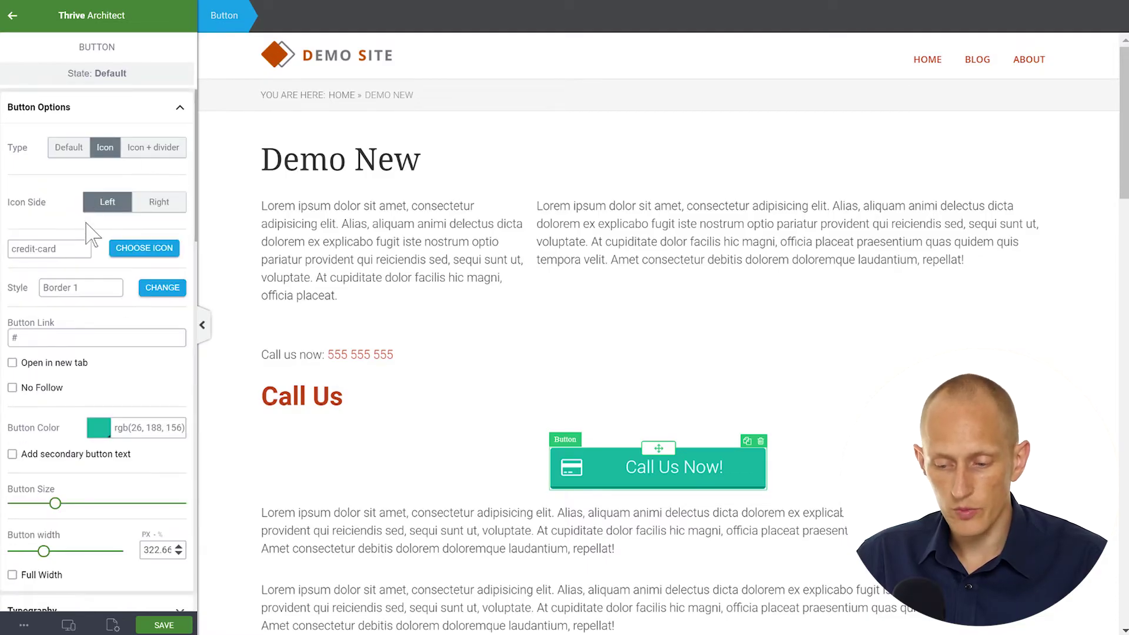
pyautogui.click(144, 248)
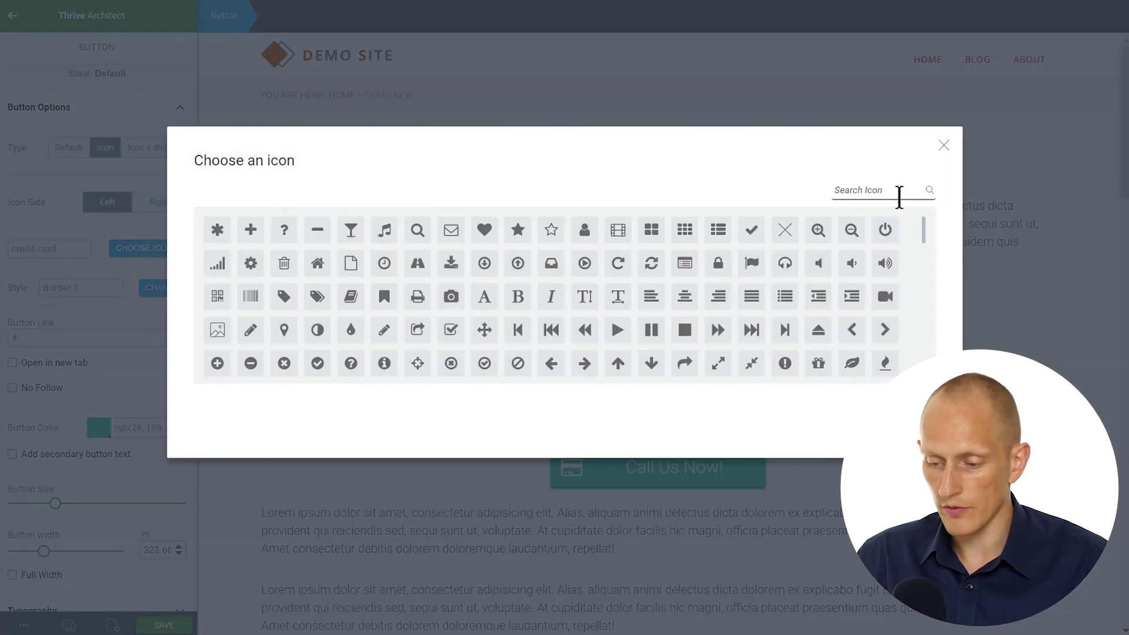
pyautogui.click(899, 194)
pyautogui.write('pho')
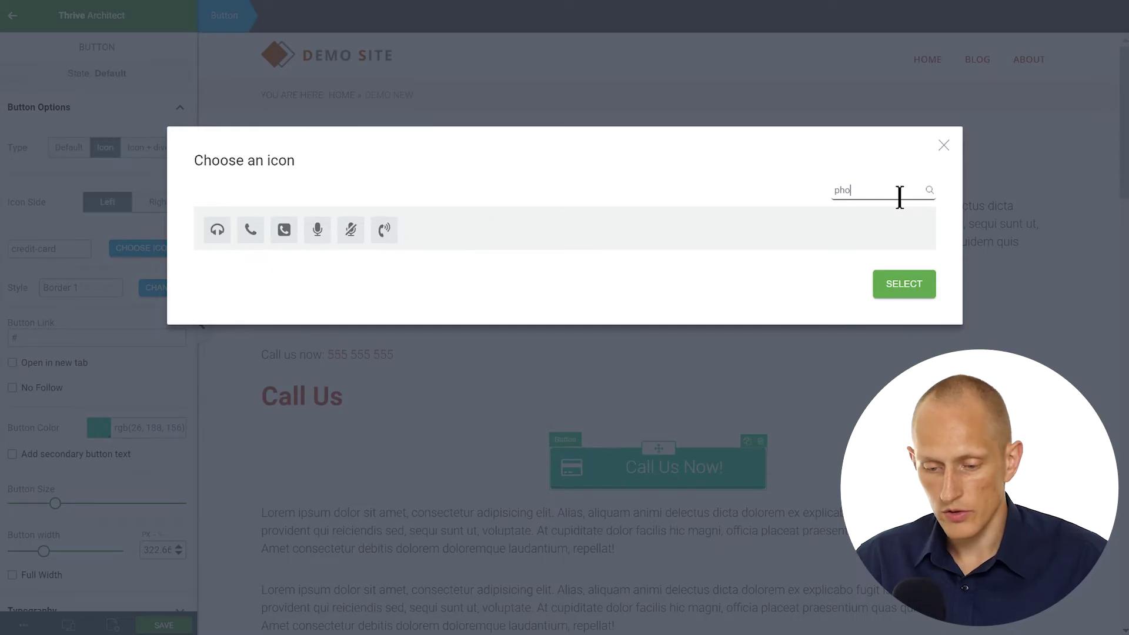
pyautogui.click(284, 231)
pyautogui.click(902, 285)
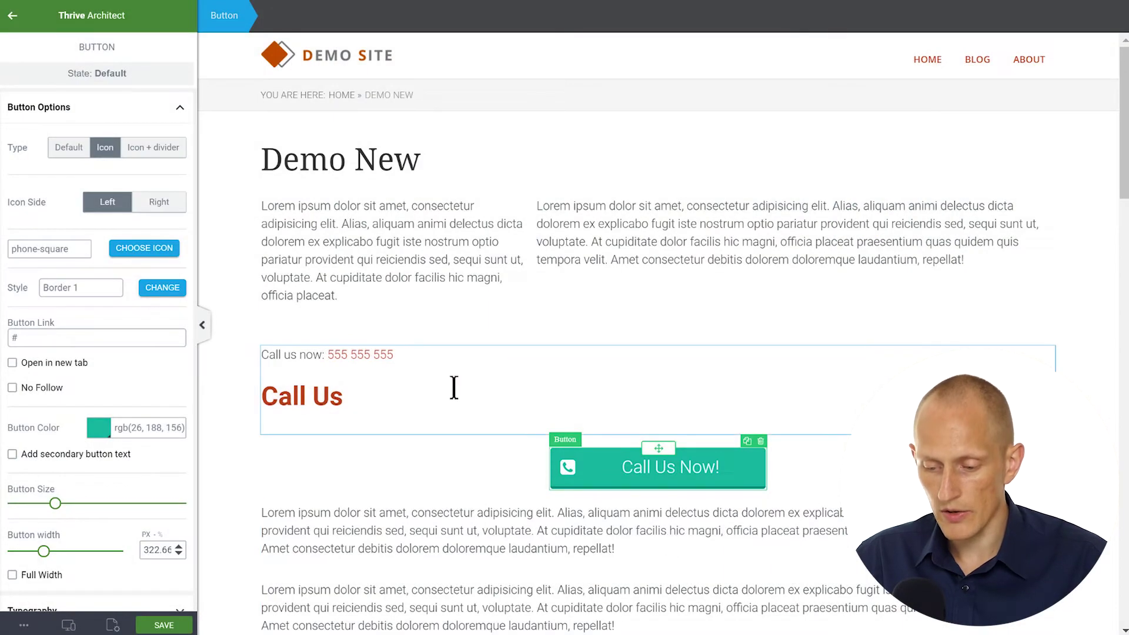
pyautogui.moveTo(43, 551); pyautogui.dragTo(36, 556)
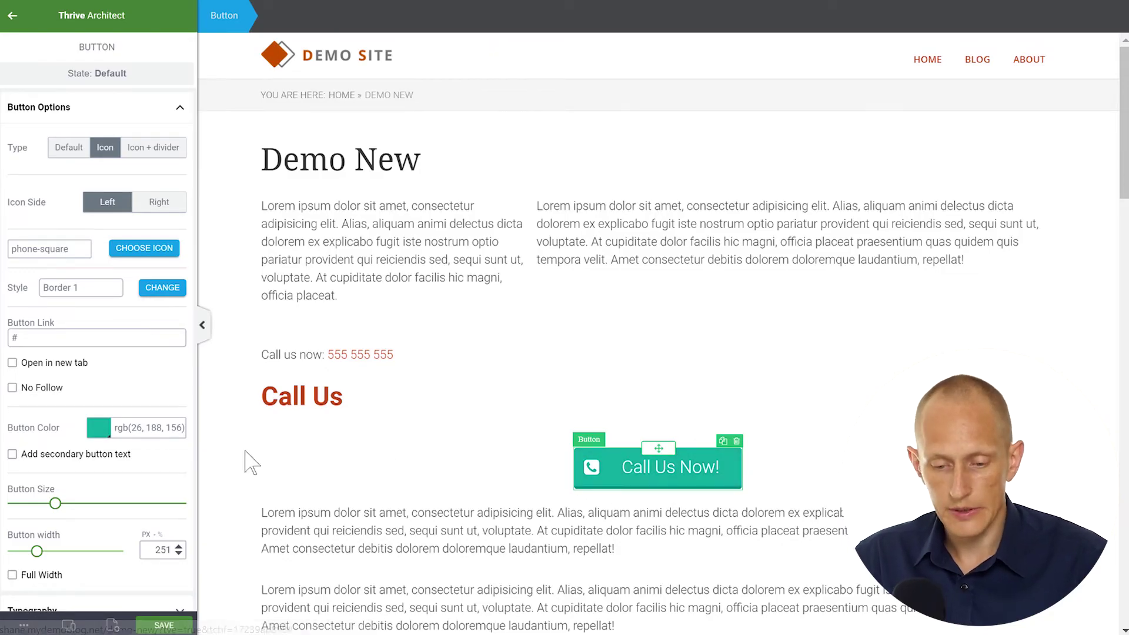
# Step: Replace the button's '#' link with a tel: phone number link
pyautogui.click(52, 339)
pyautogui.press('BackSpace')
pyautogui.write('tel:+555')
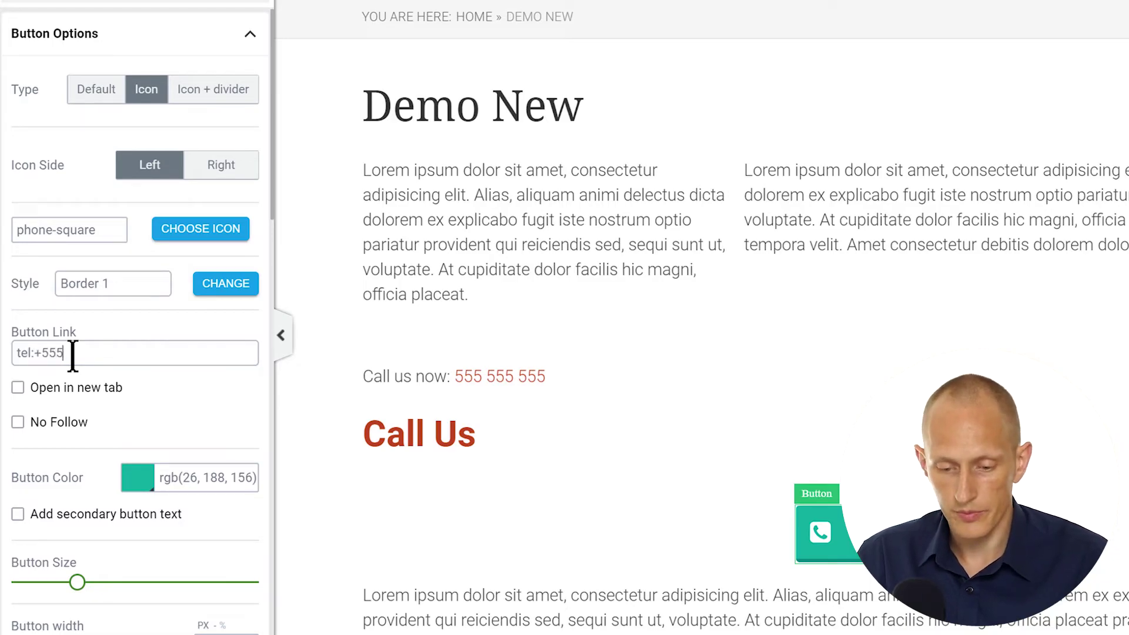
pyautogui.click(681, 559)
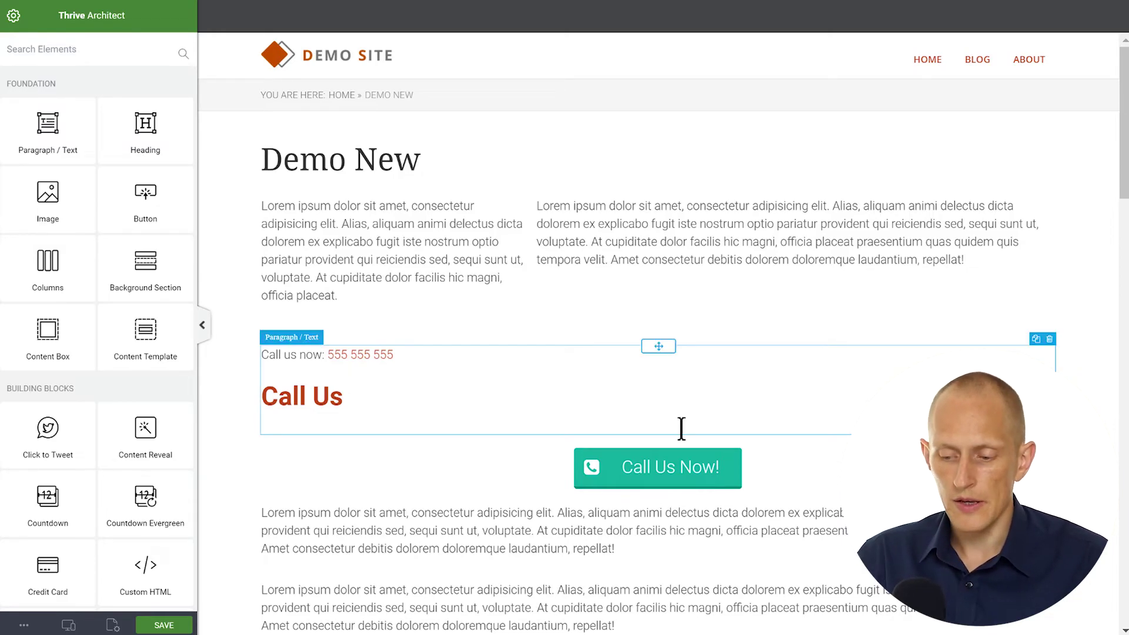
pyautogui.click(613, 483)
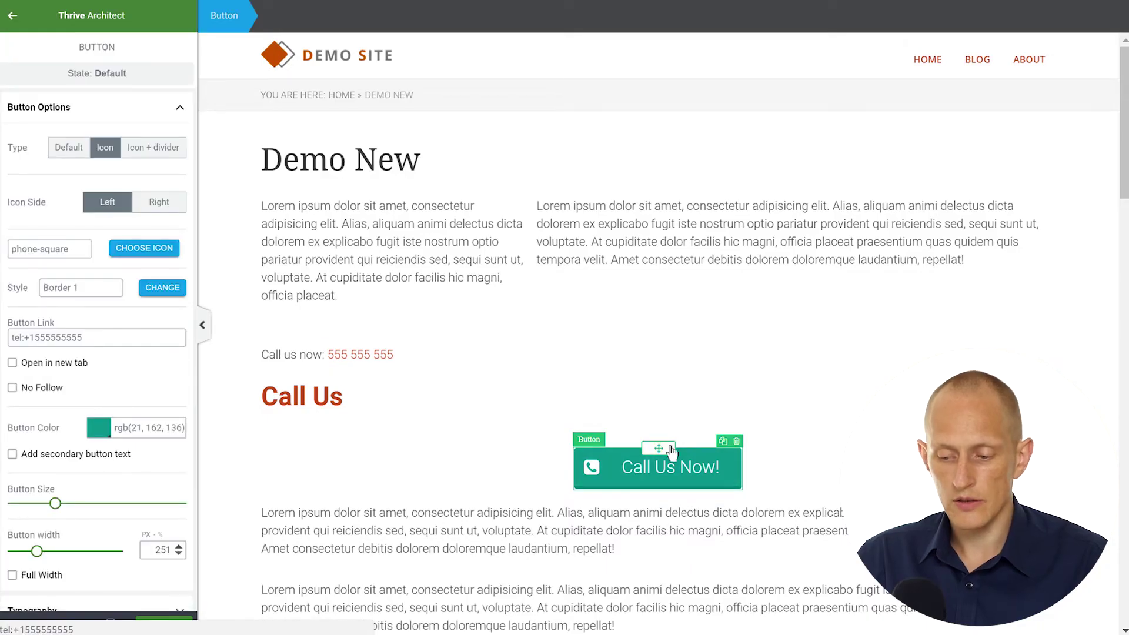
pyautogui.scroll(-10, 66, 479)
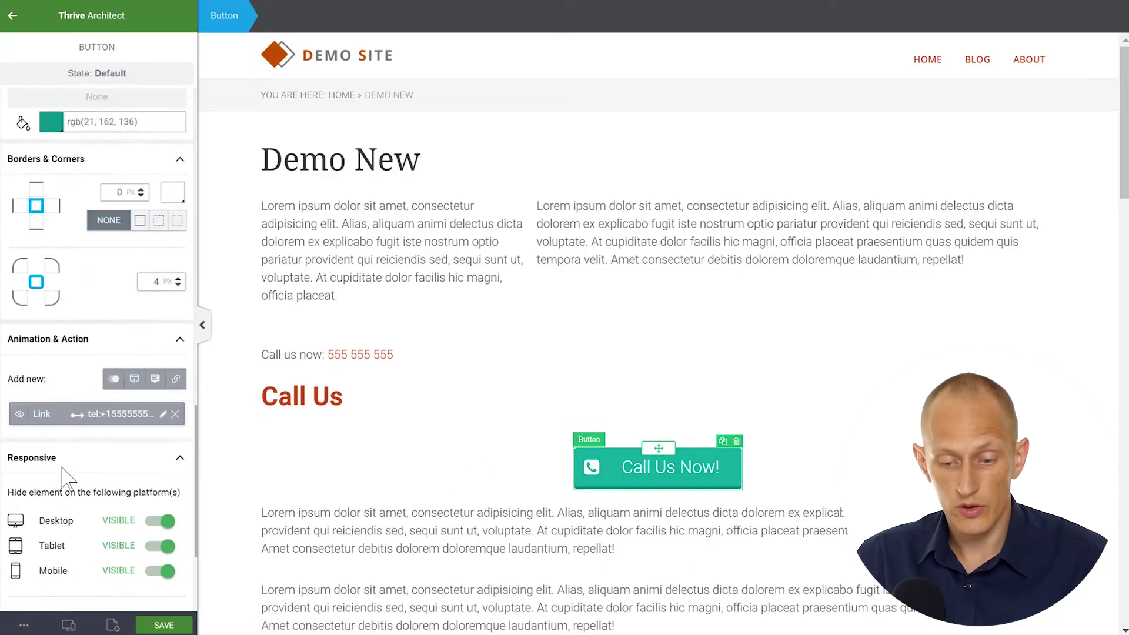
pyautogui.click(157, 344)
pyautogui.click(159, 365)
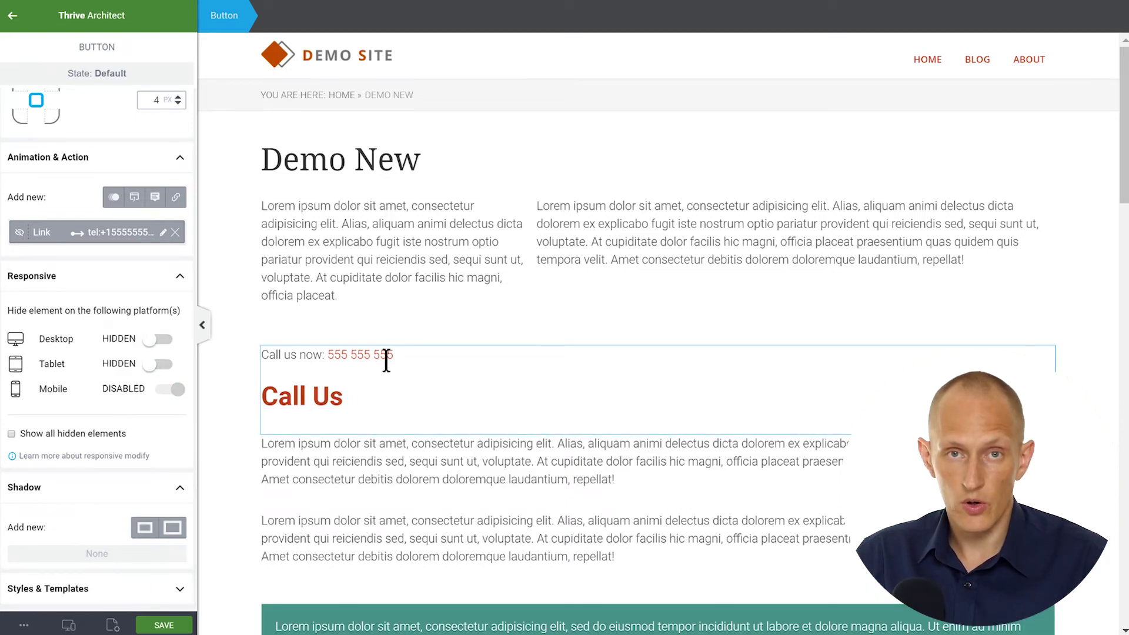
pyautogui.moveTo(68, 625)
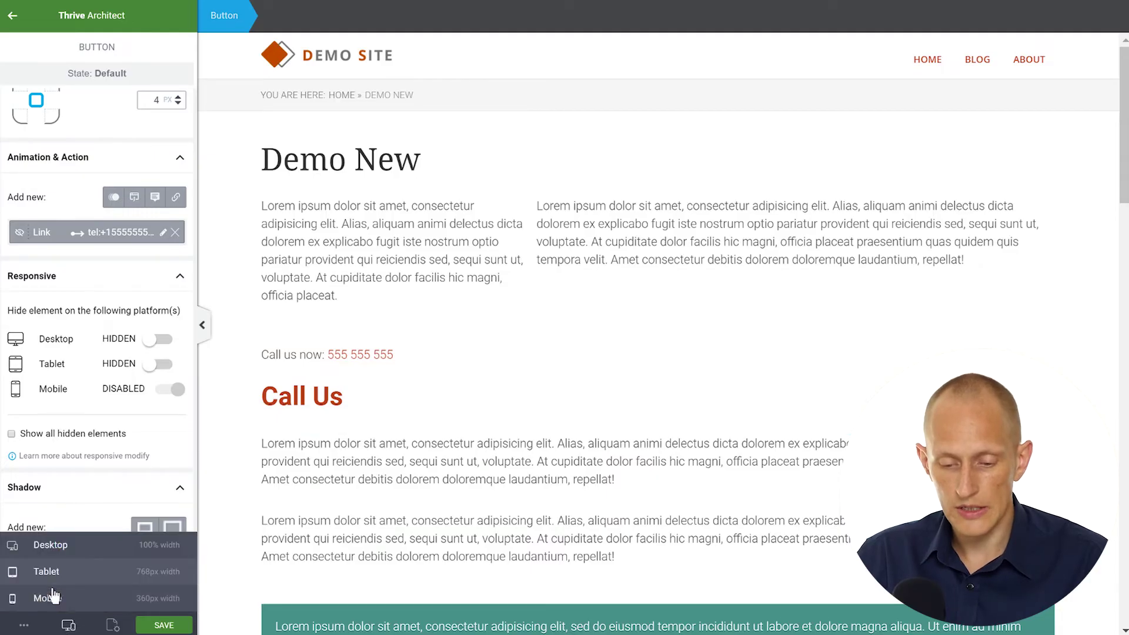
pyautogui.click(47, 599)
pyautogui.scroll(-8, 627, 239)
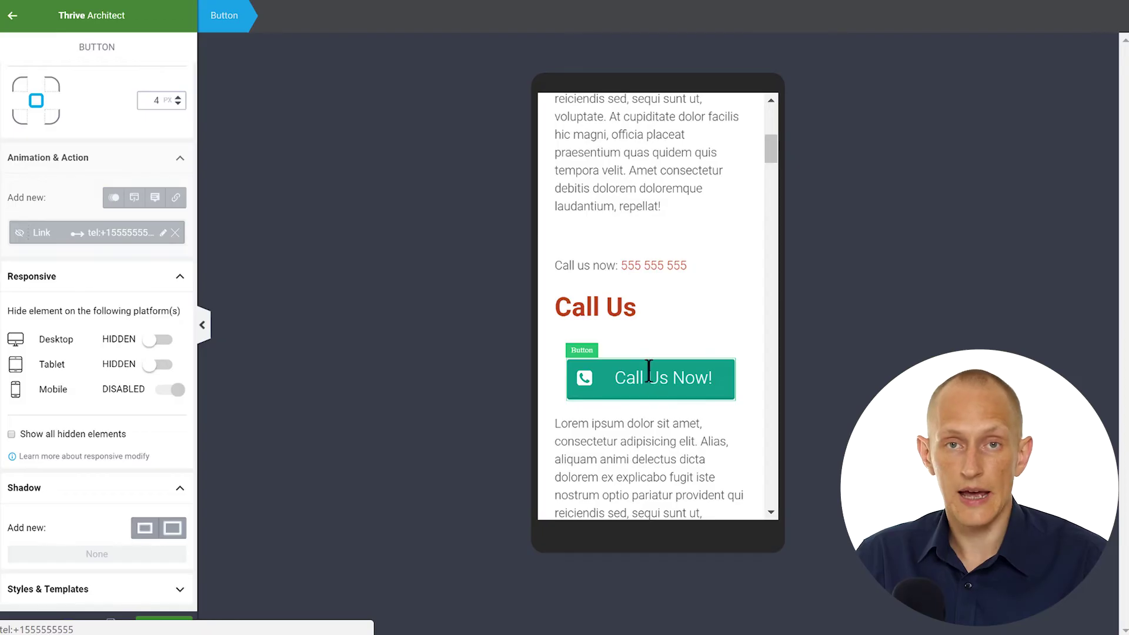
pyautogui.moveTo(68, 625)
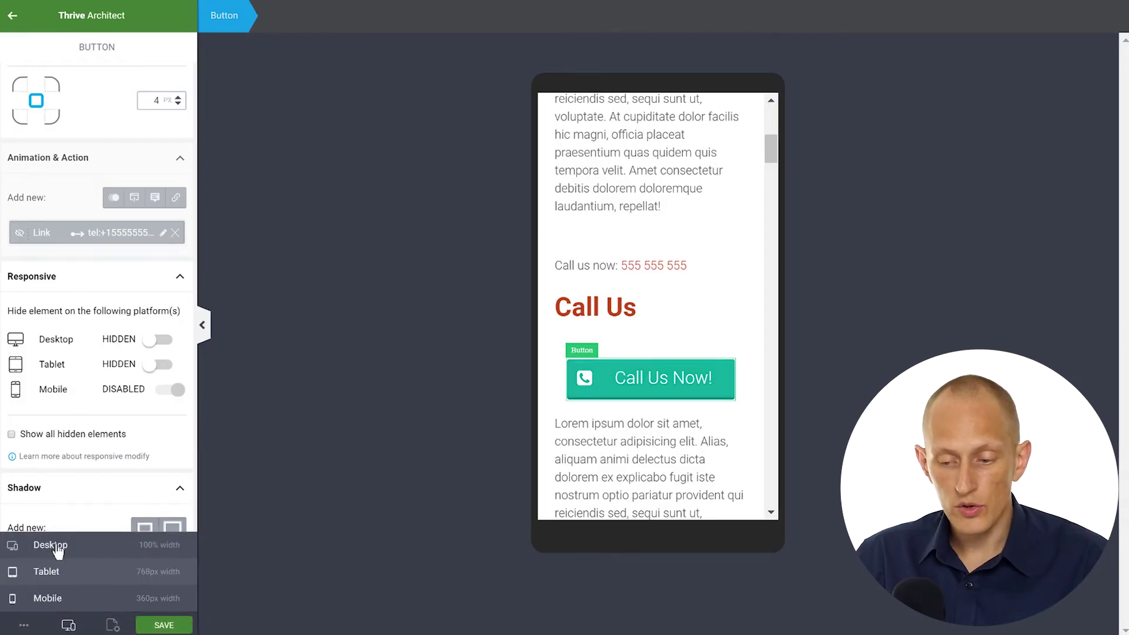
pyautogui.click(23, 549)
pyautogui.scroll(10, 845, 323)
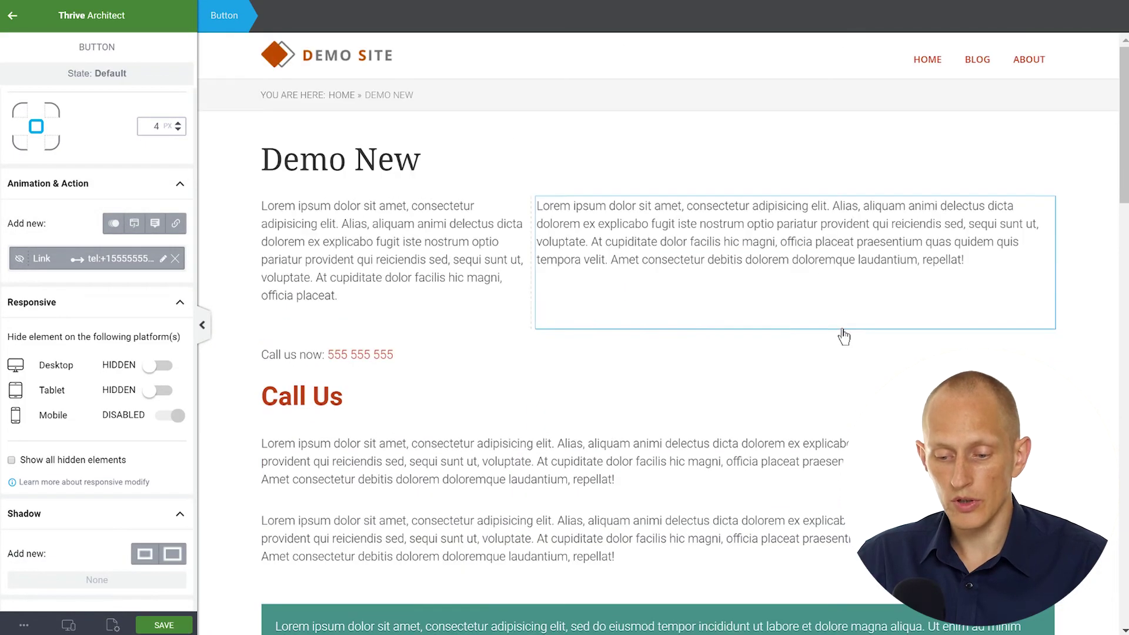
pyautogui.scroll(-2, 658, 353)
pyautogui.click(160, 366)
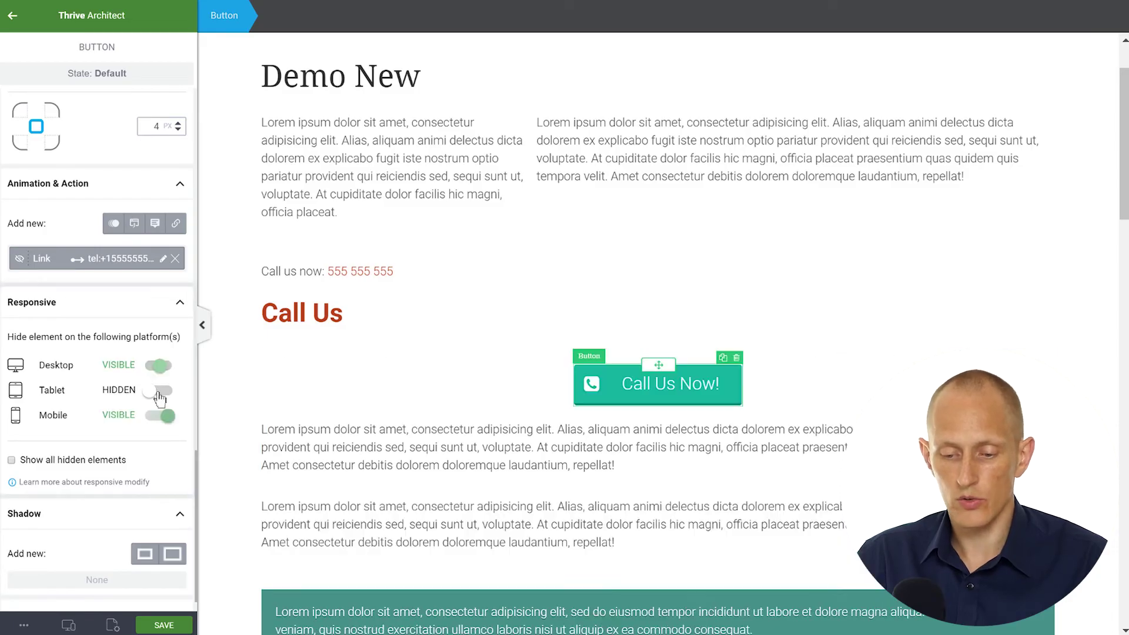